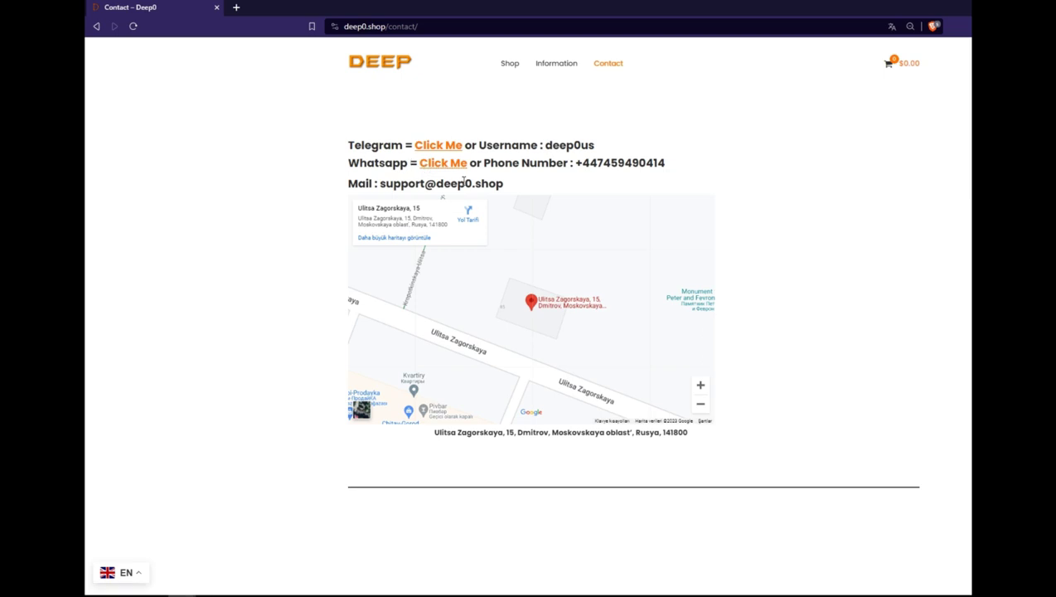
- Look over the store's Shop and Contact pages, including the Telegram and WhatsApp contact details
{"action": "left_click_drag", "start_coordinate": [340, 148], "coordinate": [614, 142]}
{"action": "left_click", "coordinate": [615, 146]}
{"action": "left_click", "coordinate": [516, 66]}
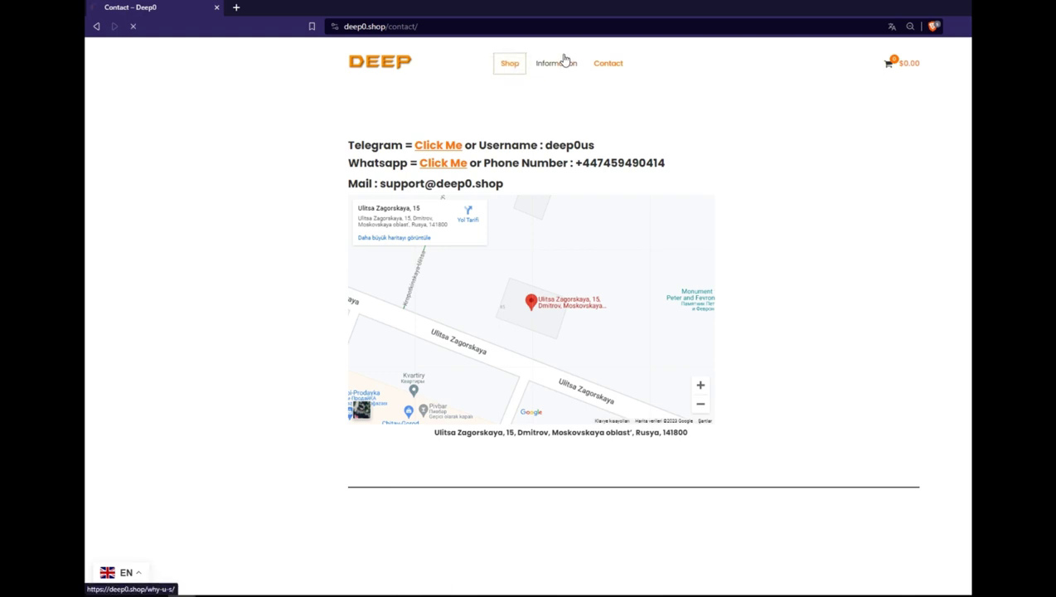
{"action": "double_click", "coordinate": [370, 144]}
{"action": "left_click", "coordinate": [379, 138]}
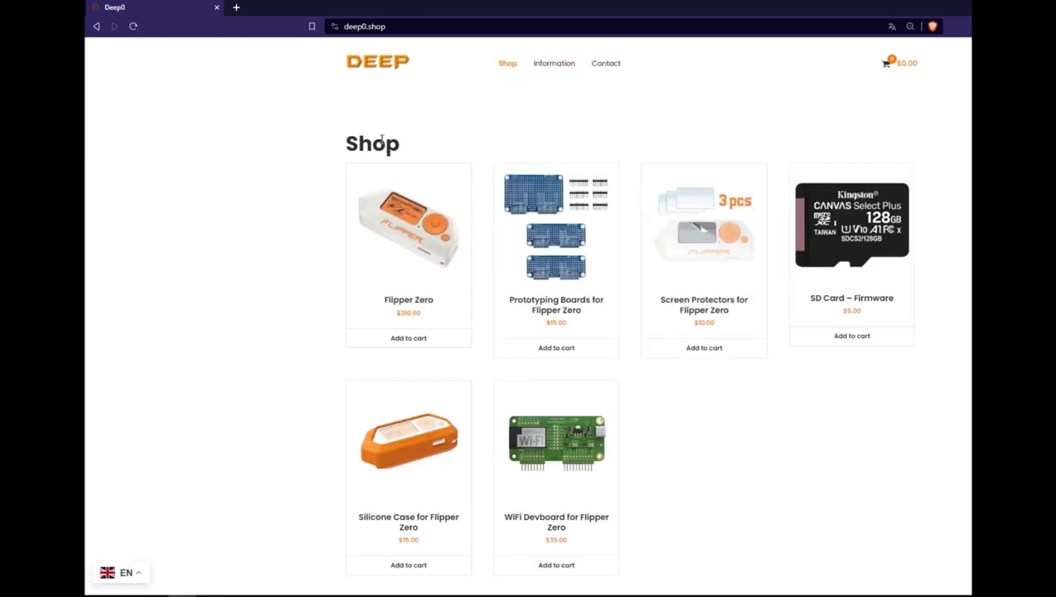
{"action": "left_click", "coordinate": [550, 77]}
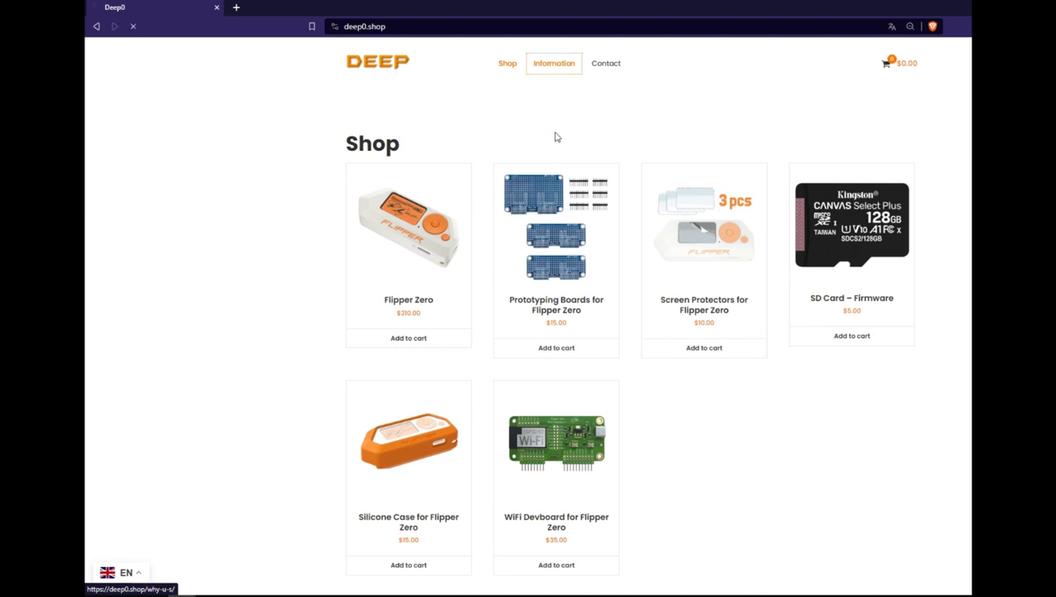
{"action": "left_click", "coordinate": [598, 76]}
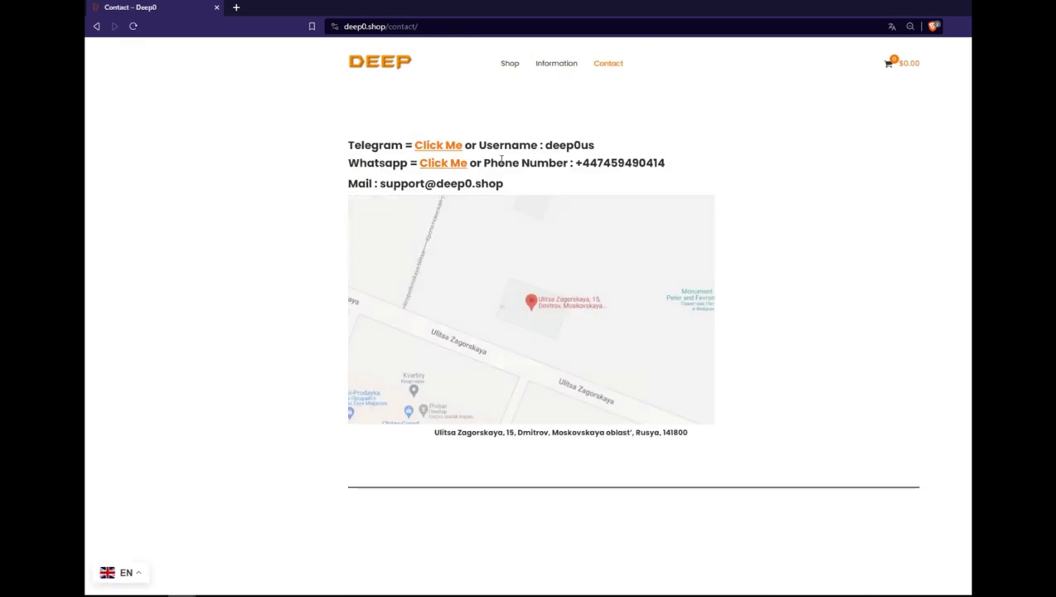
{"action": "left_click_drag", "start_coordinate": [656, 163], "coordinate": [489, 163]}
{"action": "left_click", "coordinate": [489, 164]}
- Add the Flipper Zero, prototyping boards, screen protectors, SD card, WiFi devboard and silicone case from the shop to the cart
{"action": "left_click", "coordinate": [513, 68]}
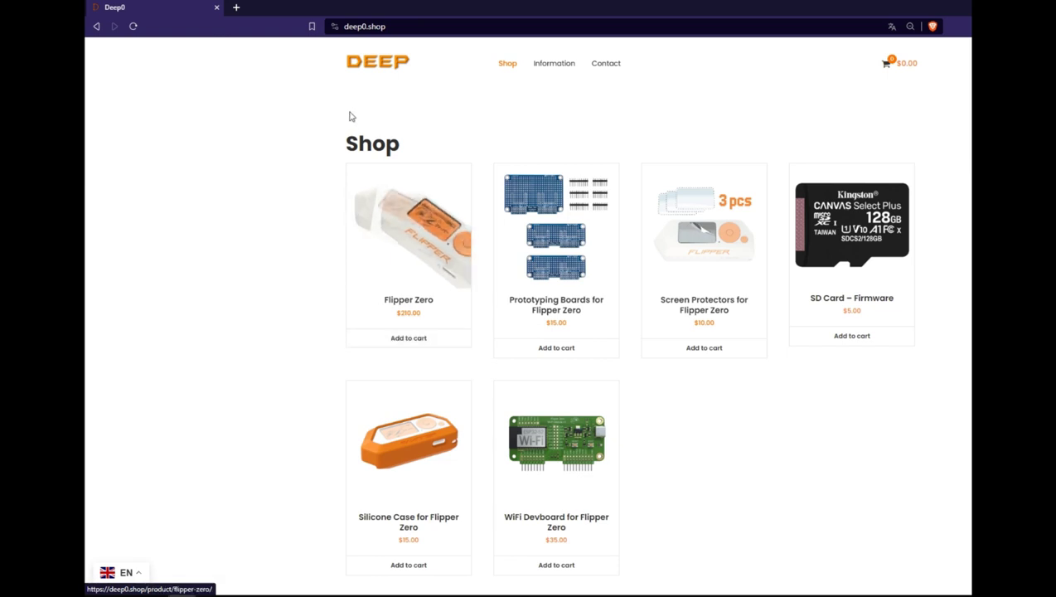
{"action": "left_click", "coordinate": [405, 340]}
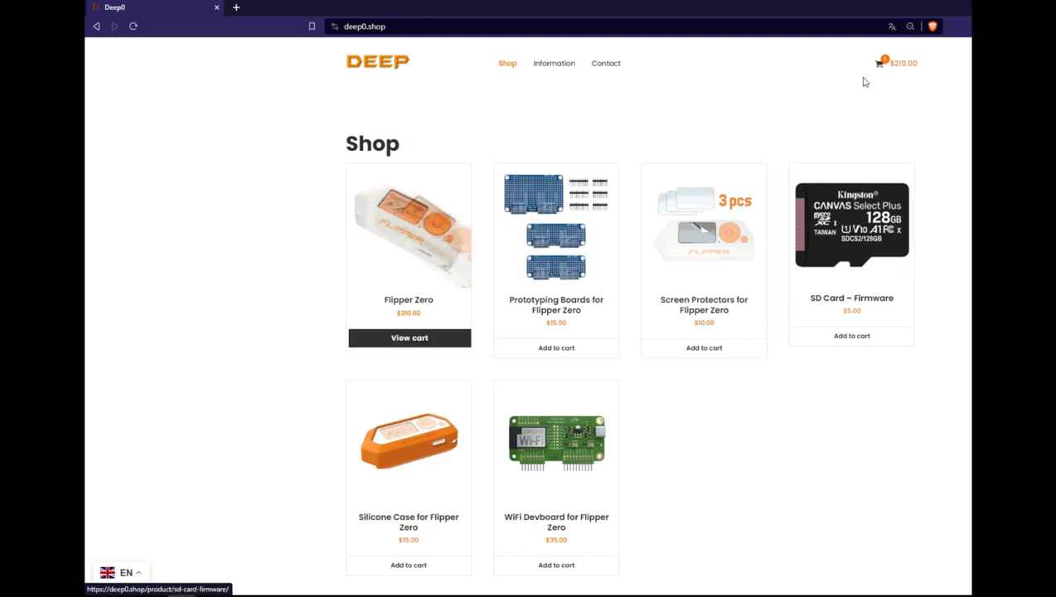
{"action": "left_click", "coordinate": [580, 349]}
{"action": "left_click", "coordinate": [704, 347]}
{"action": "left_click", "coordinate": [827, 337]}
{"action": "left_click", "coordinate": [563, 567]}
{"action": "left_click", "coordinate": [408, 564]}
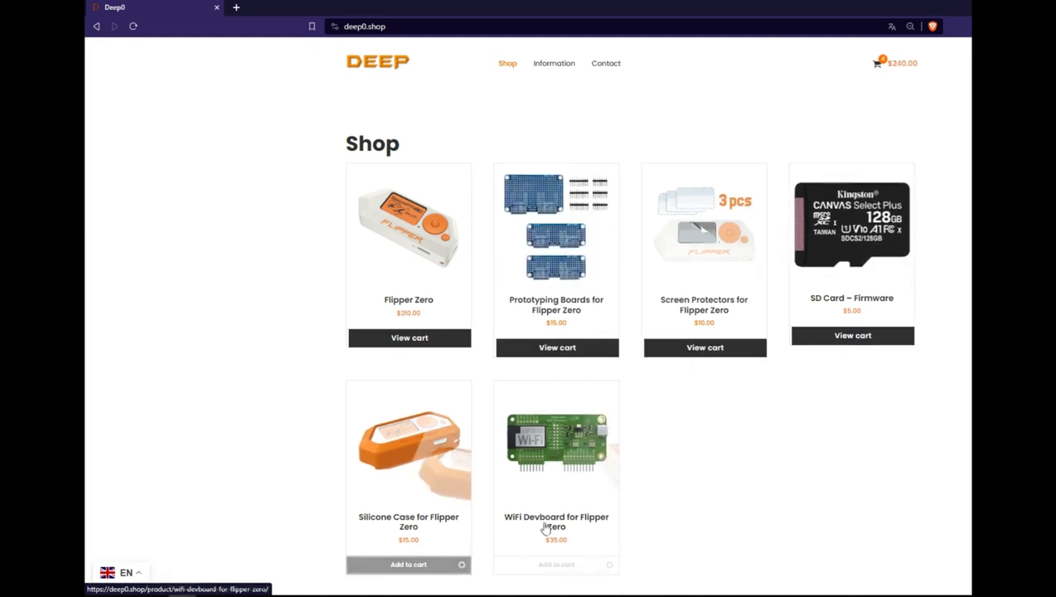
- Proceed from the shopping cart to checkout and bring up the billing details form
{"action": "left_click", "coordinate": [876, 67]}
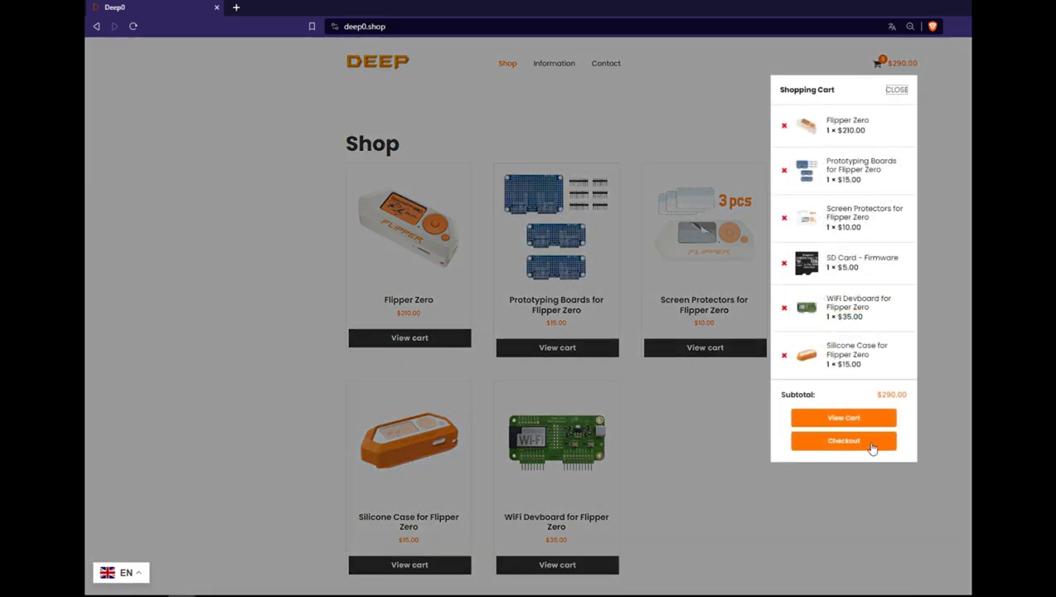
{"action": "left_click", "coordinate": [862, 442]}
{"action": "left_click", "coordinate": [420, 259]}
{"action": "scroll", "coordinate": [431, 253], "scroll_direction": "down", "scroll_amount": 2}
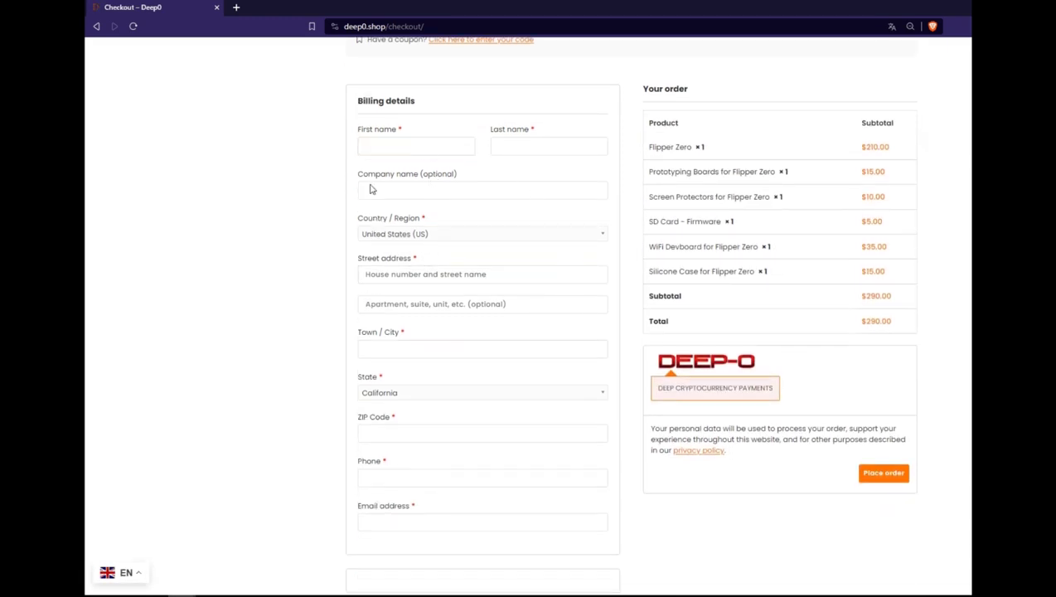
- Examine the billing details form, going through the first name, last name and company name fields
{"action": "scroll", "coordinate": [328, 293], "scroll_direction": "up", "scroll_amount": 2}
{"action": "left_click", "coordinate": [437, 262]}
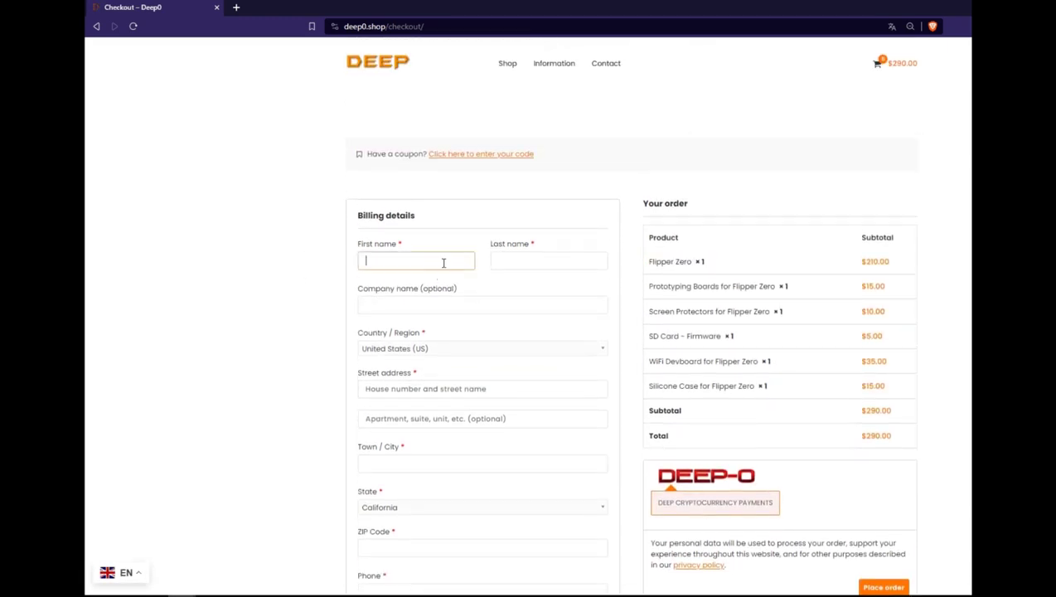
{"action": "scroll", "coordinate": [440, 257], "scroll_direction": "down", "scroll_amount": 1}
{"action": "scroll", "coordinate": [561, 311], "scroll_direction": "down", "scroll_amount": 2}
{"action": "scroll", "coordinate": [421, 241], "scroll_direction": "up", "scroll_amount": 3}
{"action": "left_click", "coordinate": [536, 259]}
{"action": "left_click", "coordinate": [448, 259]}
{"action": "key", "text": "Tab"}
{"action": "scroll", "coordinate": [556, 246], "scroll_direction": "down", "scroll_amount": 2}
{"action": "key", "text": "Tab"}
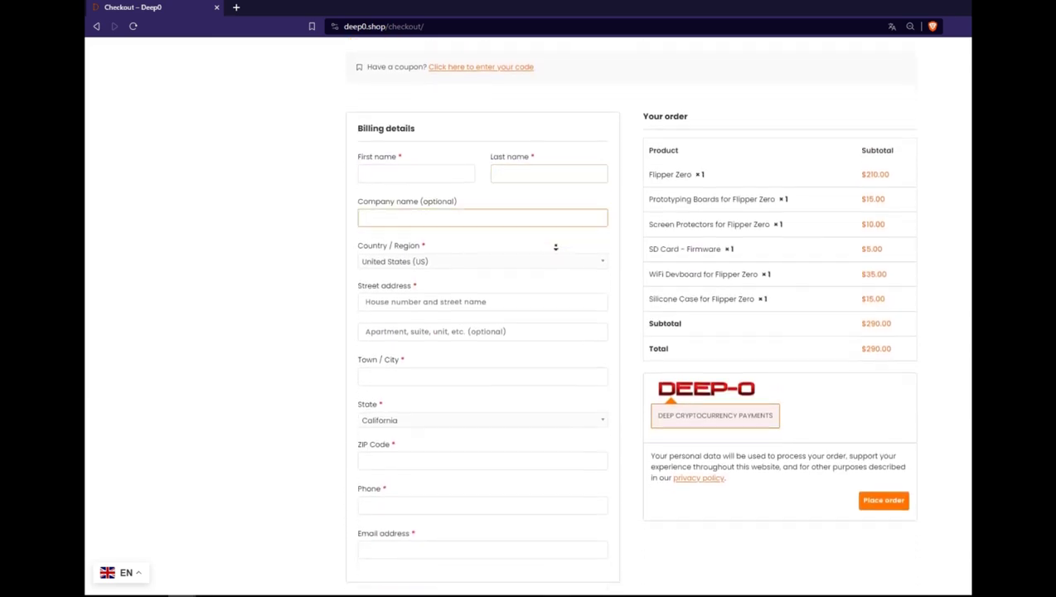
- Set the billing country to Turkey
{"action": "left_click", "coordinate": [406, 237]}
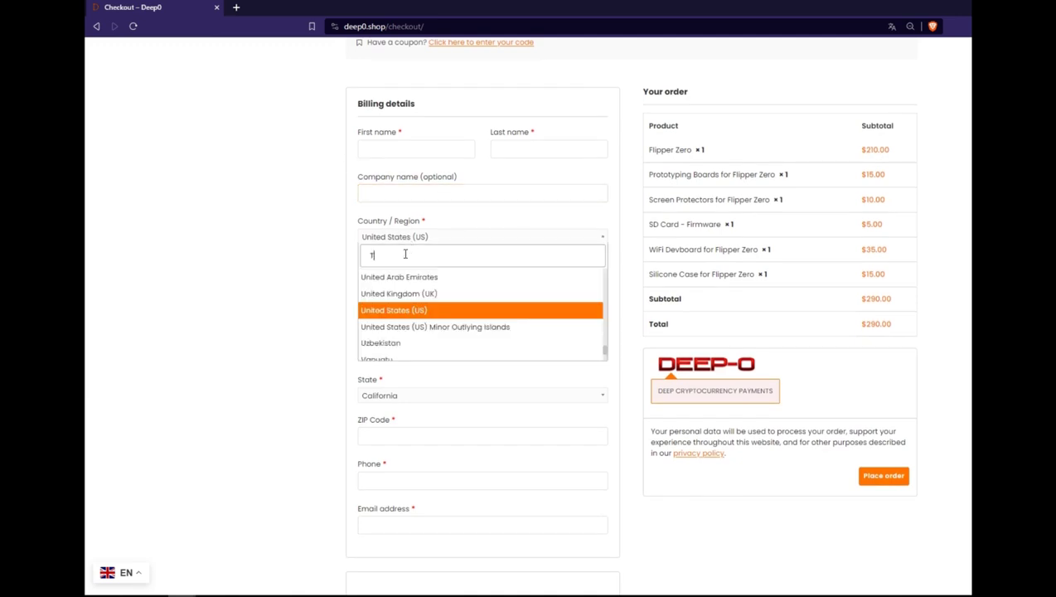
{"action": "type", "text": "tur"}
{"action": "left_click", "coordinate": [404, 279]}
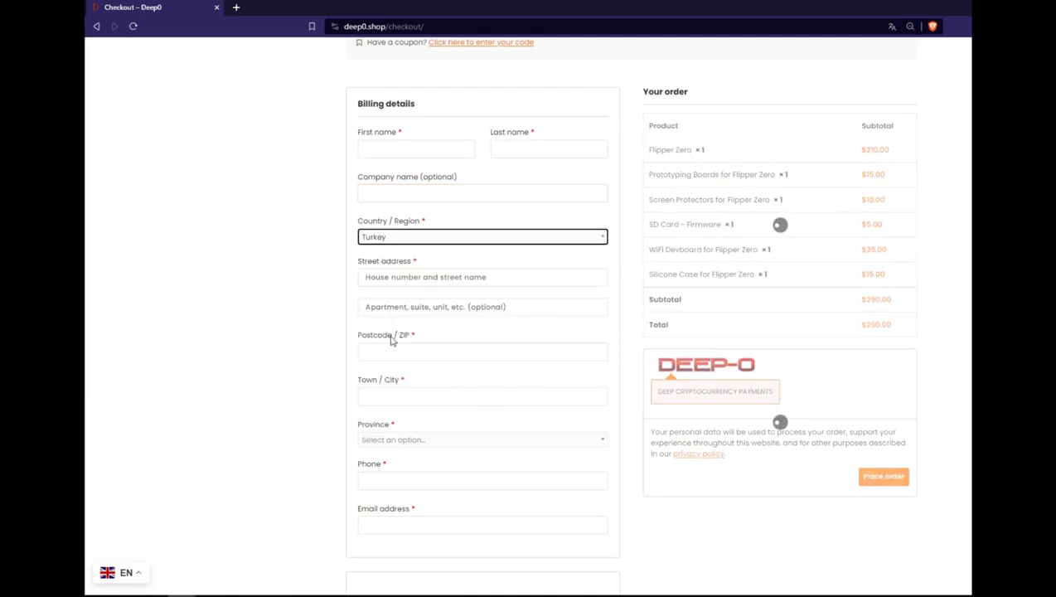
- Review the name, company, street address, postcode and town fields required for the Turkish billing address
{"action": "left_click", "coordinate": [455, 154]}
{"action": "key", "text": "Tab"}
{"action": "key", "text": "Tab"}
{"action": "double_click", "coordinate": [392, 182]}
{"action": "left_click", "coordinate": [462, 260]}
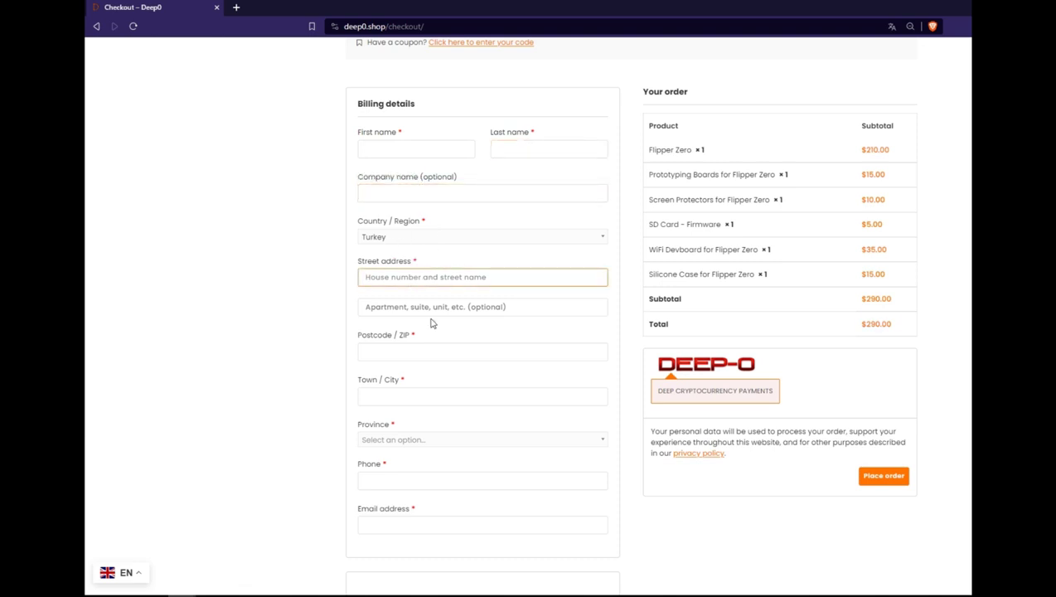
{"action": "left_click", "coordinate": [490, 310]}
{"action": "left_click", "coordinate": [381, 281]}
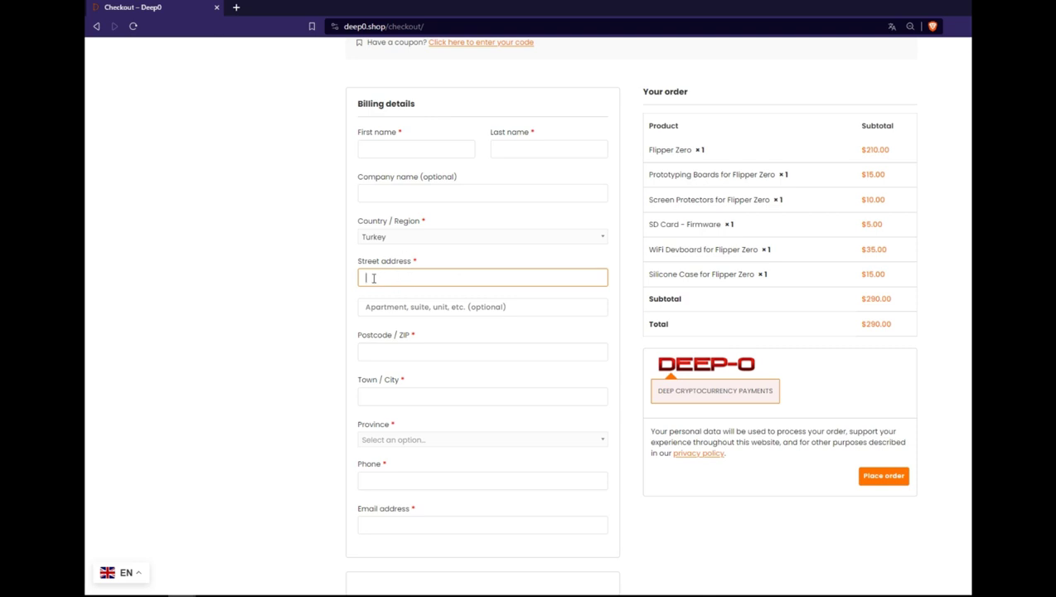
{"action": "left_click", "coordinate": [401, 356]}
{"action": "left_click", "coordinate": [391, 397]}
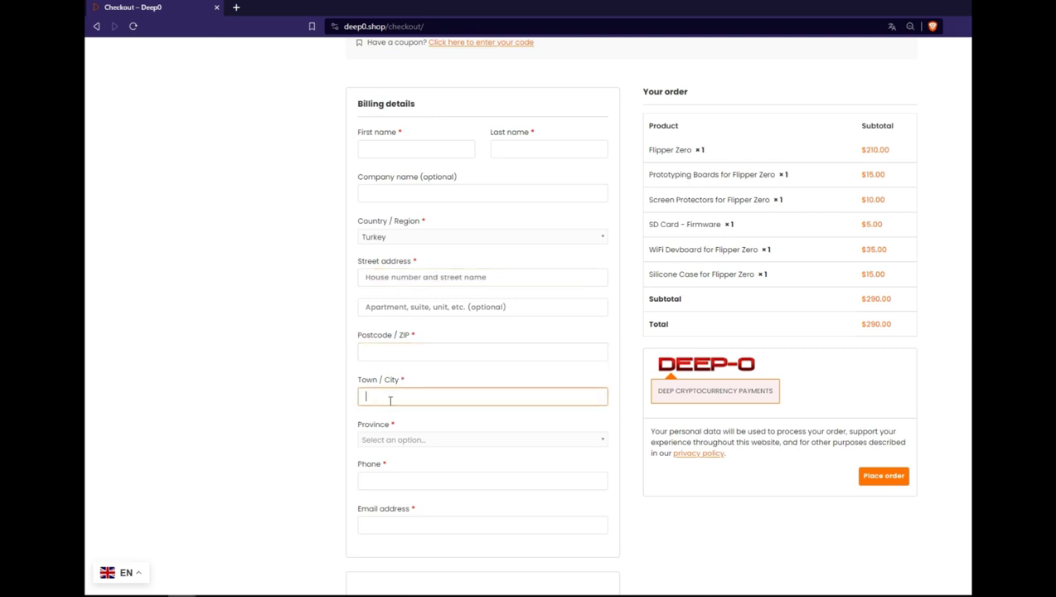
{"action": "double_click", "coordinate": [371, 380]}
{"action": "double_click", "coordinate": [390, 380]}
{"action": "left_click", "coordinate": [397, 387]}
- Set the billing province to Ankara
{"action": "left_click", "coordinate": [391, 441]}
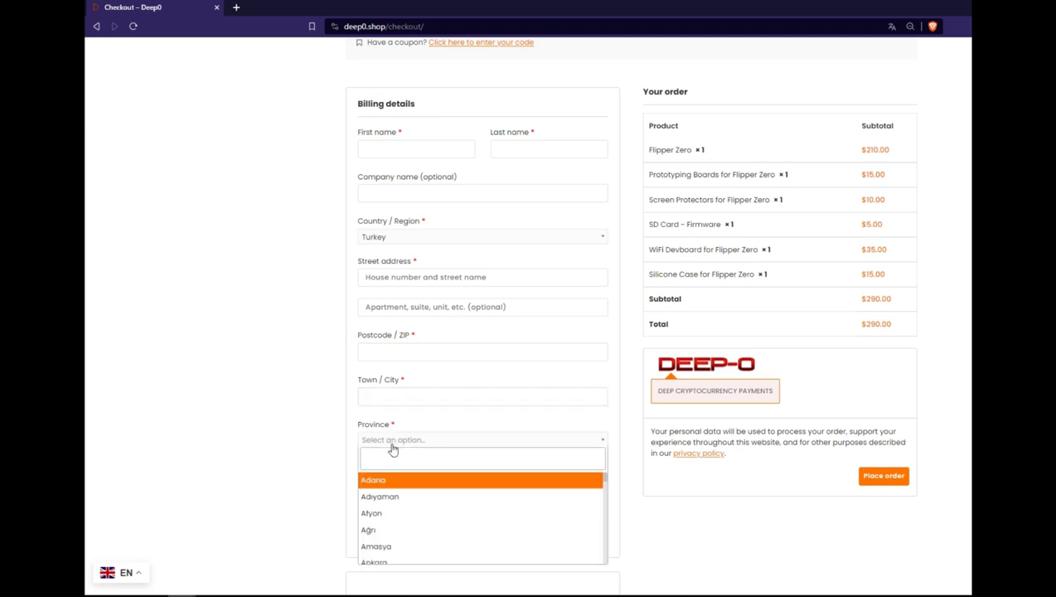
{"action": "scroll", "coordinate": [404, 523], "scroll_direction": "down", "scroll_amount": 1}
{"action": "left_click", "coordinate": [399, 511]}
- Fill in the remaining billing details, including the customer's name, street address, town, phone number and e-mail address
{"action": "left_click", "coordinate": [422, 399]}
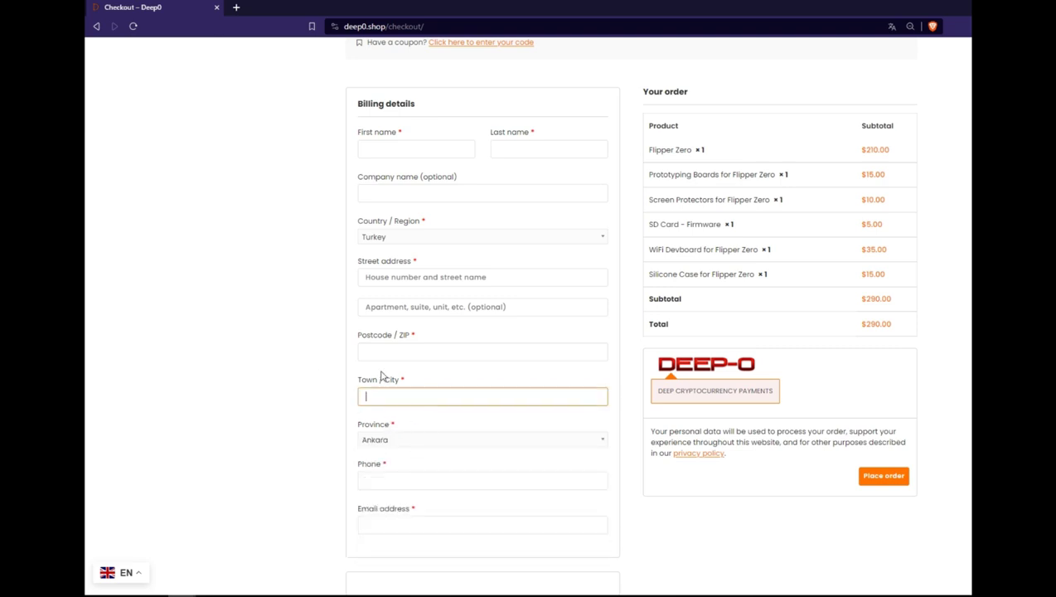
{"action": "left_click", "coordinate": [387, 275]}
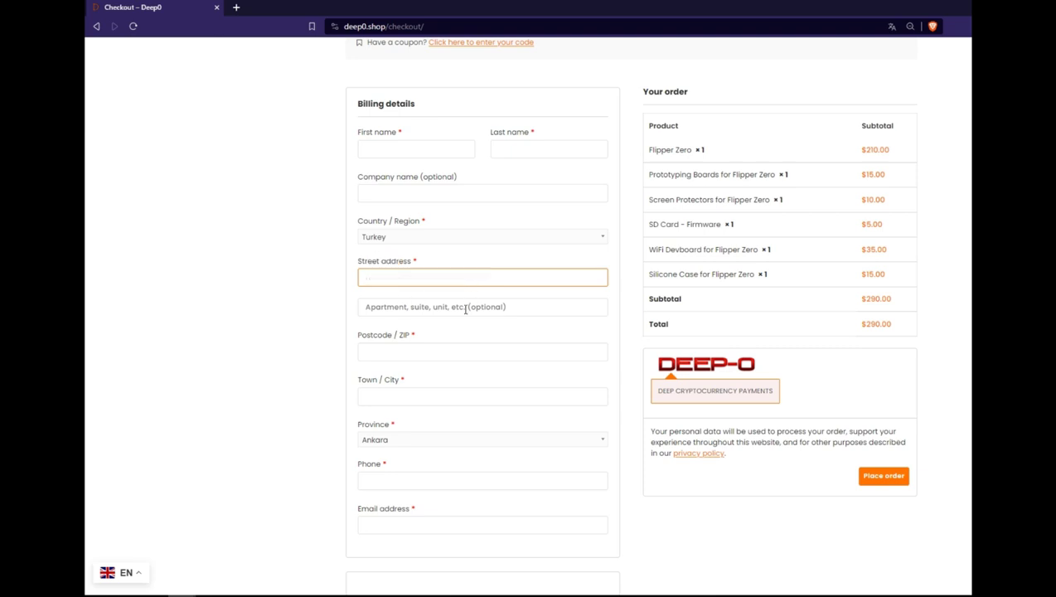
{"action": "left_click", "coordinate": [399, 519]}
{"action": "left_click", "coordinate": [376, 478]}
{"action": "left_click", "coordinate": [451, 152]}
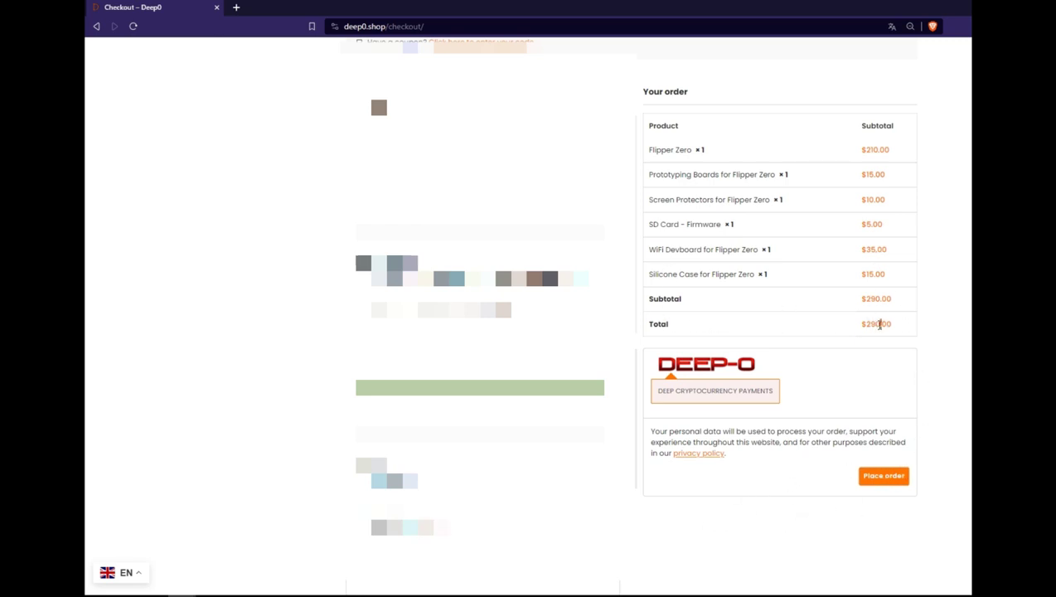
- Review the order summary and place the order with the DEEP cryptocurrency payment method
{"action": "scroll", "coordinate": [701, 284], "scroll_direction": "down", "scroll_amount": 3}
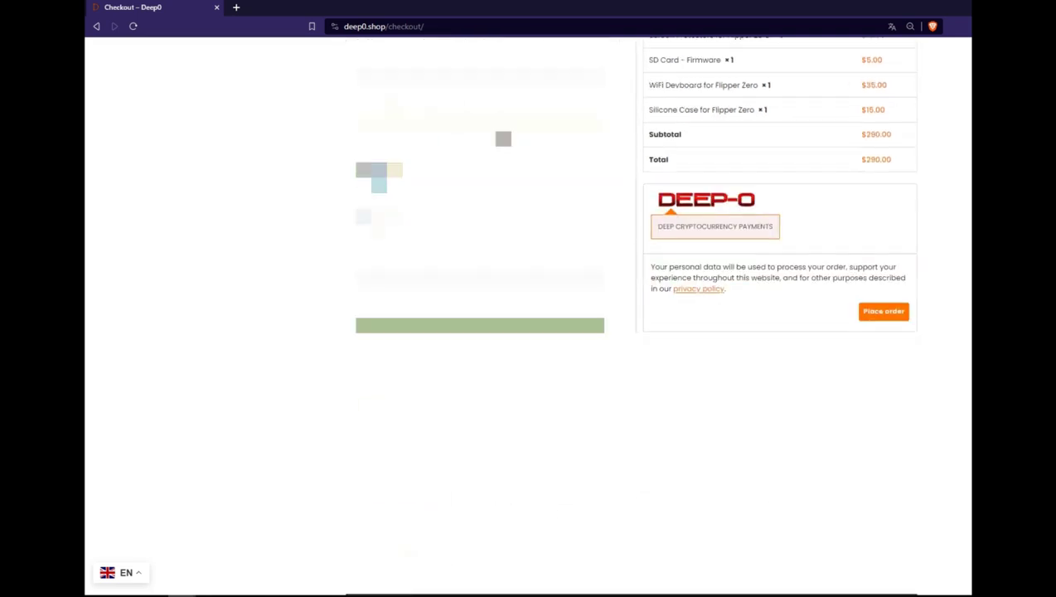
{"action": "scroll", "coordinate": [812, 438], "scroll_direction": "up", "scroll_amount": 3}
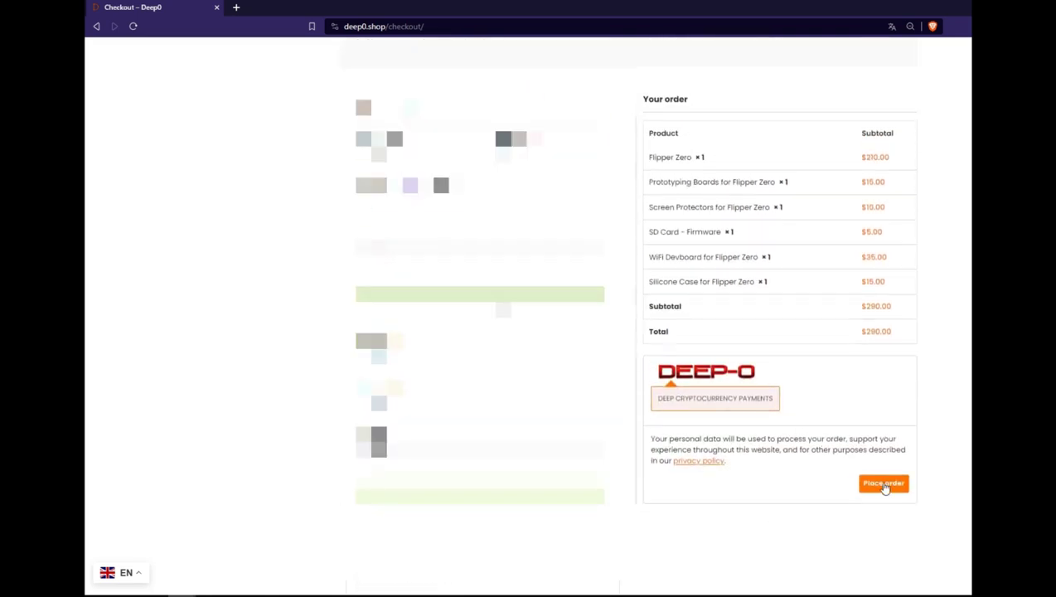
{"action": "left_click", "coordinate": [884, 484]}
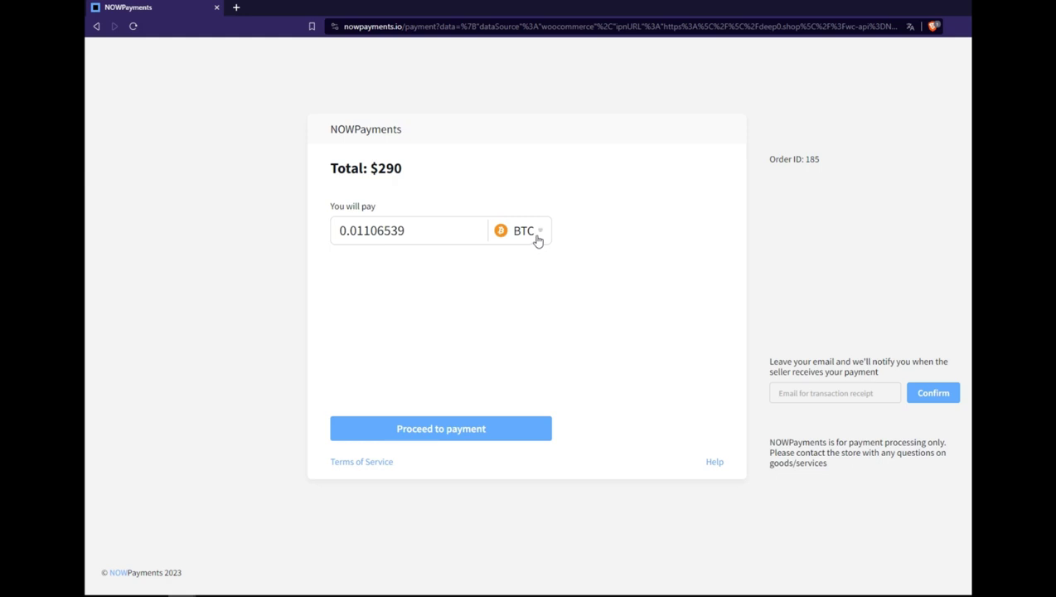
- Choose XRP as the payment currency for the order and proceed to the payment details
{"action": "left_click", "coordinate": [533, 233]}
{"action": "left_click", "coordinate": [582, 250]}
{"action": "left_click", "coordinate": [521, 228]}
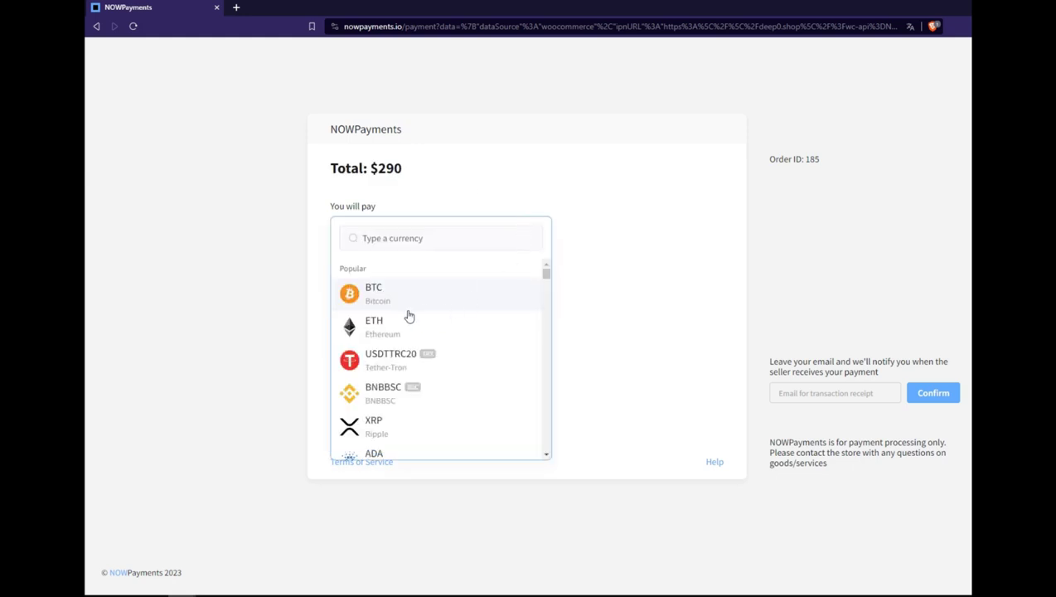
{"action": "scroll", "coordinate": [407, 365], "scroll_direction": "down", "scroll_amount": 1}
{"action": "left_click", "coordinate": [378, 378]}
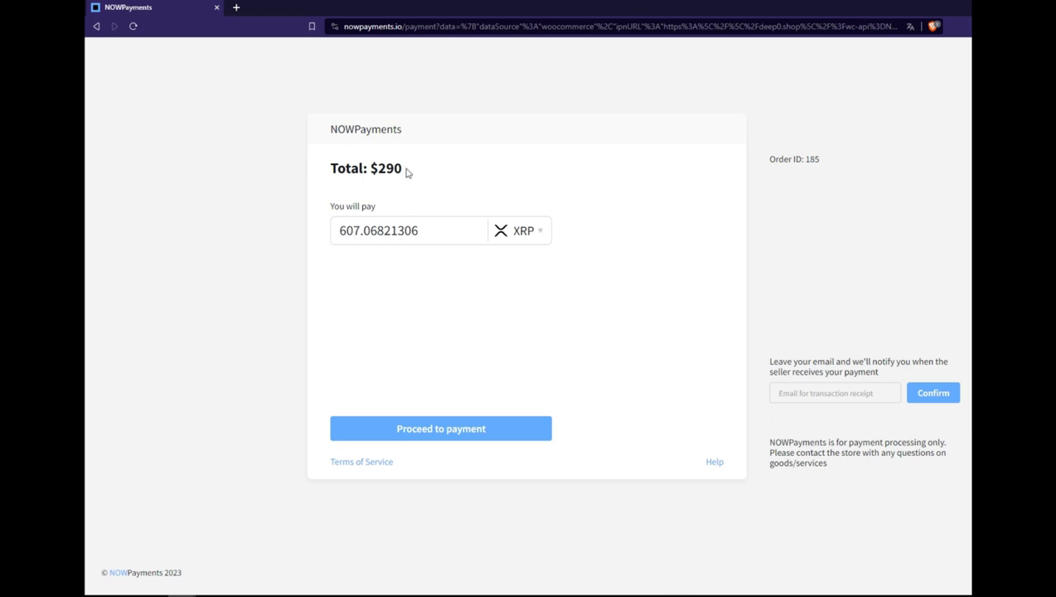
{"action": "left_click", "coordinate": [375, 434]}
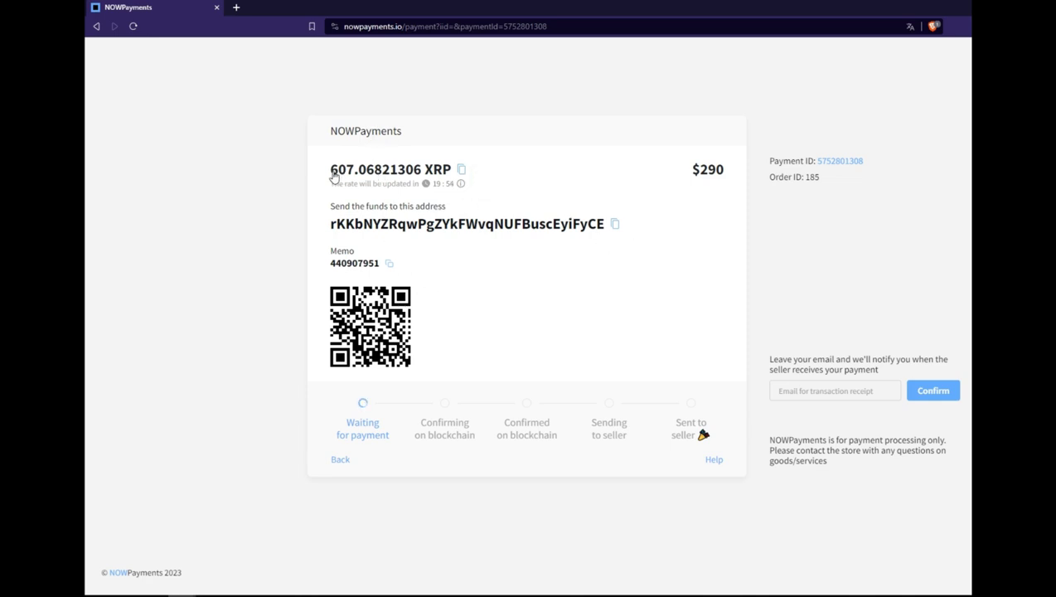
- Check the XRP amount to send and the destination wallet address on the payment page
{"action": "left_click_drag", "start_coordinate": [329, 173], "coordinate": [420, 171]}
{"action": "left_click", "coordinate": [281, 149]}
{"action": "left_click_drag", "start_coordinate": [329, 172], "coordinate": [419, 171]}
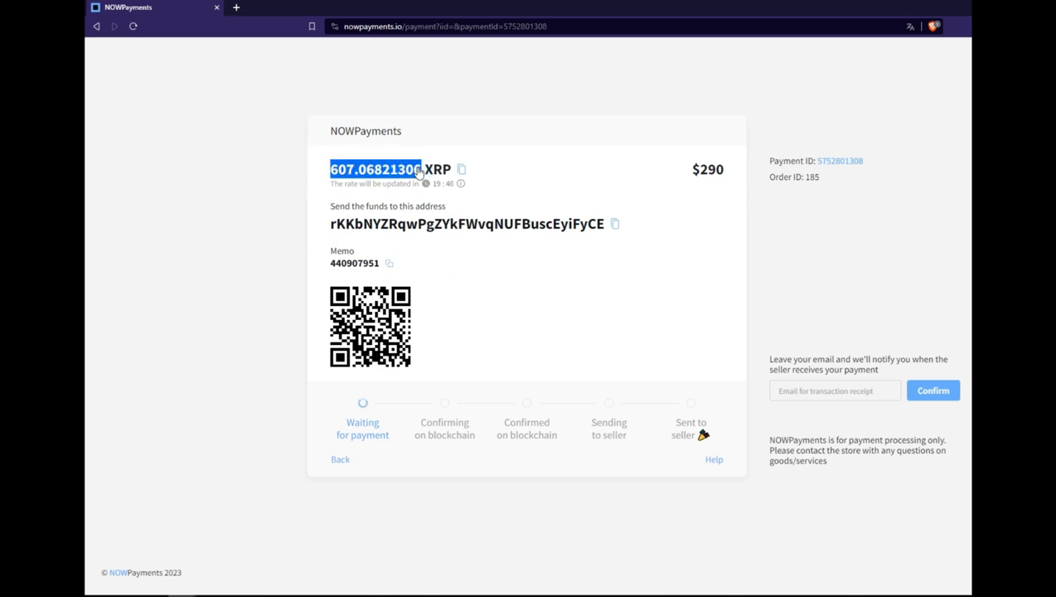
{"action": "left_click_drag", "start_coordinate": [319, 232], "coordinate": [589, 228]}
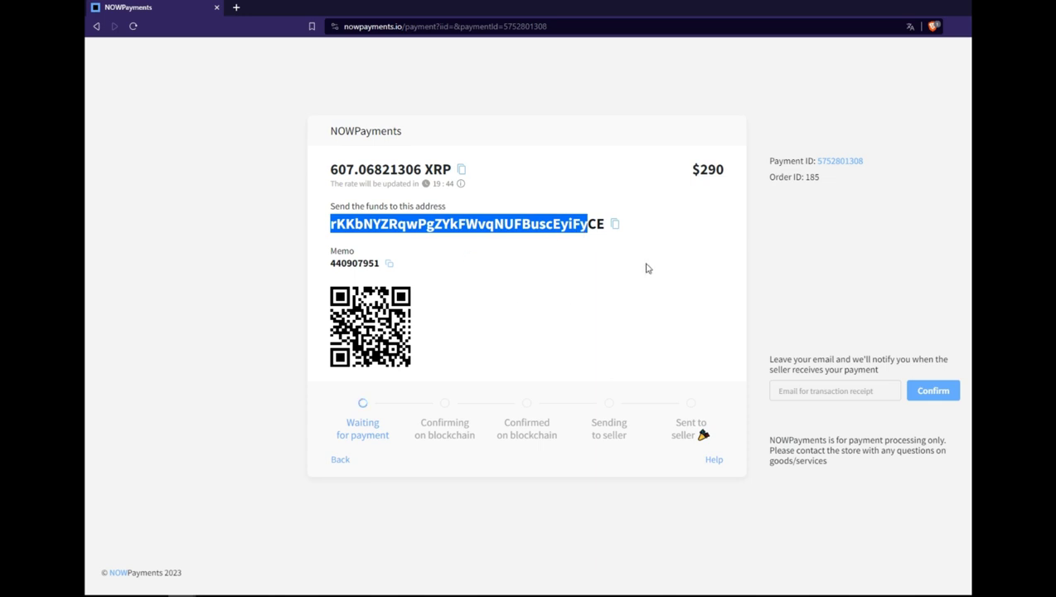
{"action": "left_click", "coordinate": [586, 235]}
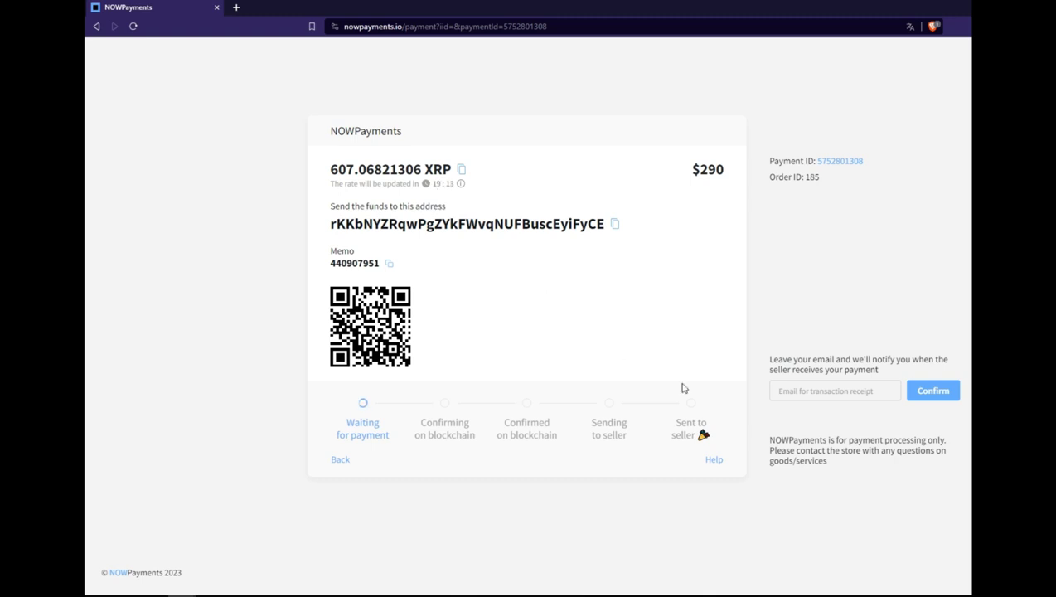
{"action": "triple_click", "coordinate": [382, 181]}
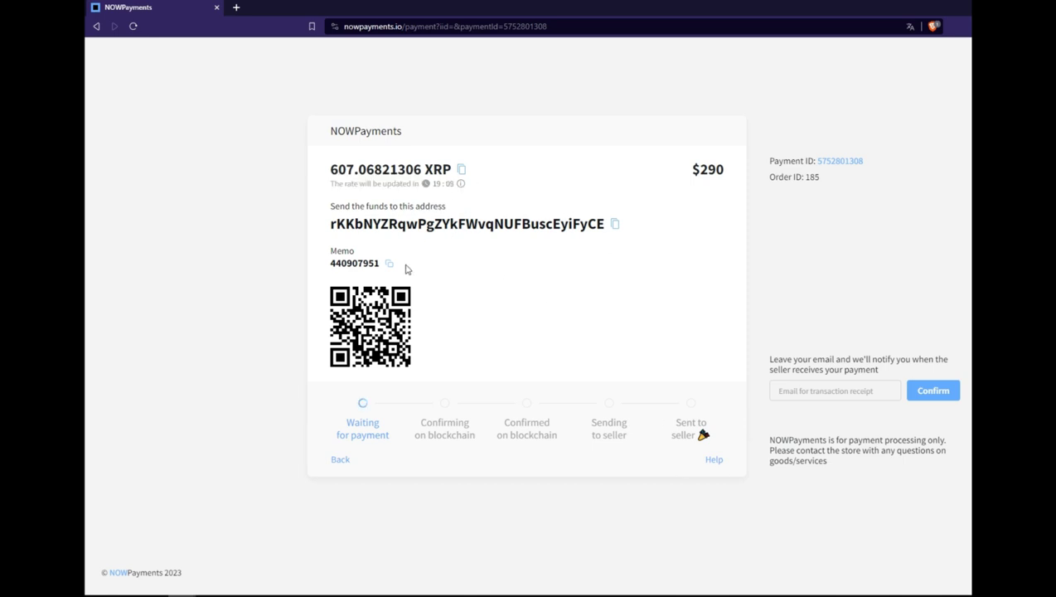